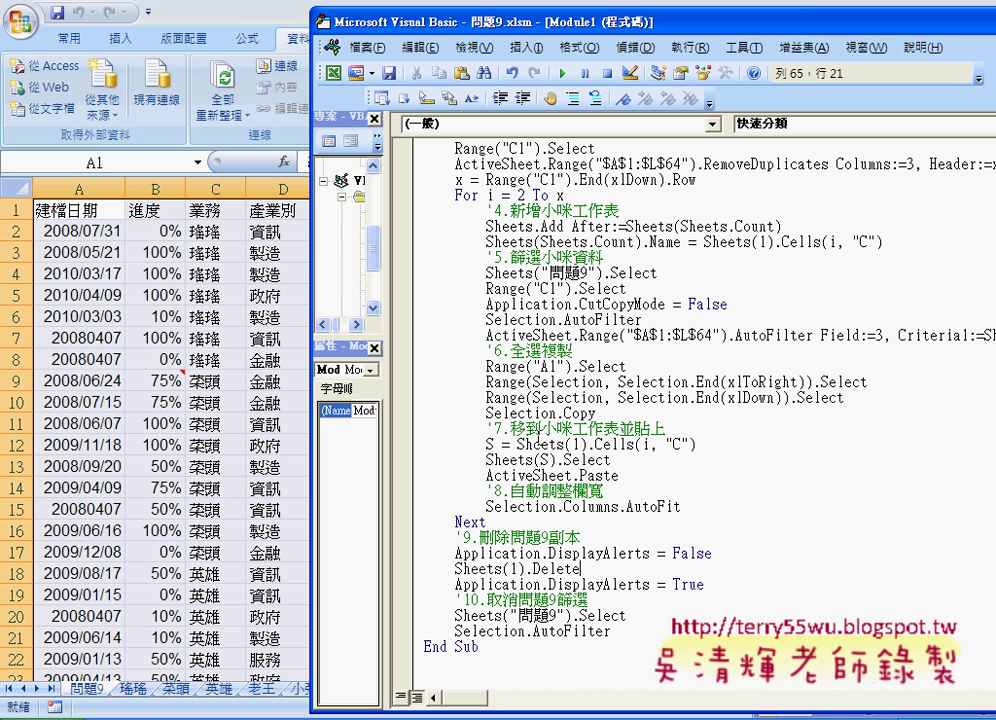
Scroll to the top of the 快速分類 code and switch to the finished workbook 問題9OK (1).xlsm
{"action": "scroll", "coordinate": [538, 440], "scroll_direction": "up", "scroll_amount": 2}
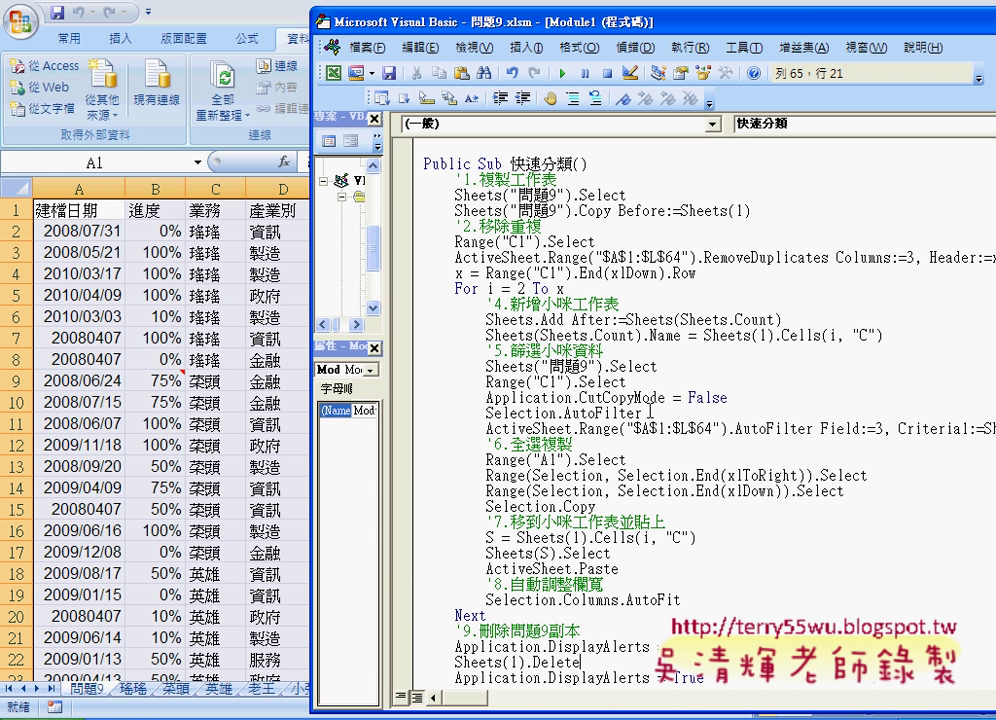
{"action": "key", "text": "alt+Tab"}
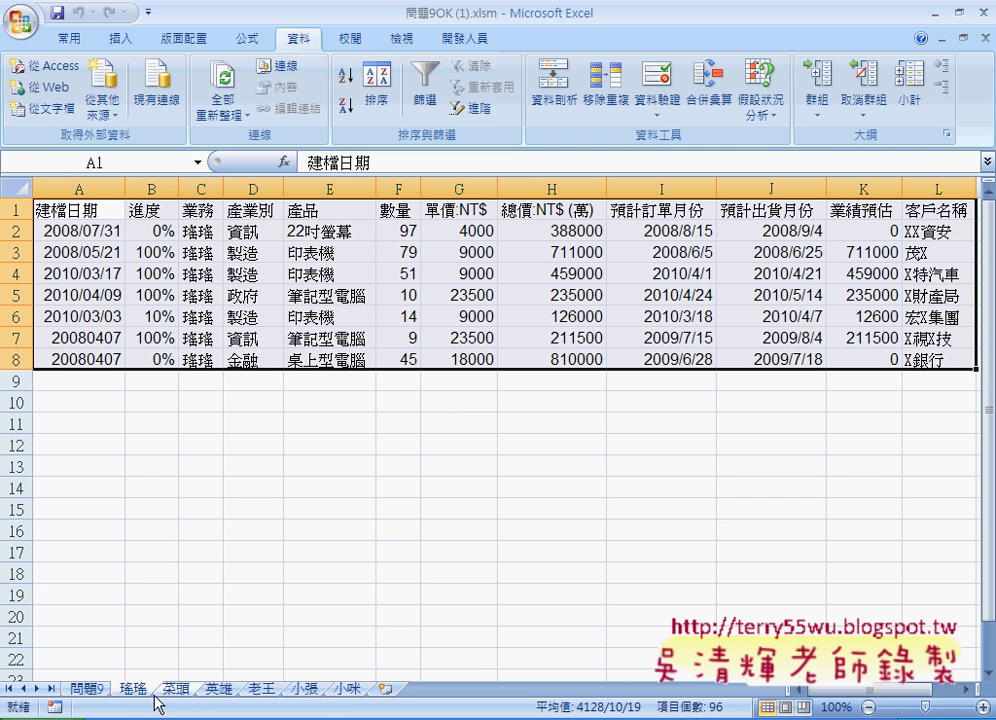
Compare the 問題9 and 瑤瑤 sheets, then return to the Module1 code of 問題9.xlsm
{"action": "left_click", "coordinate": [87, 690]}
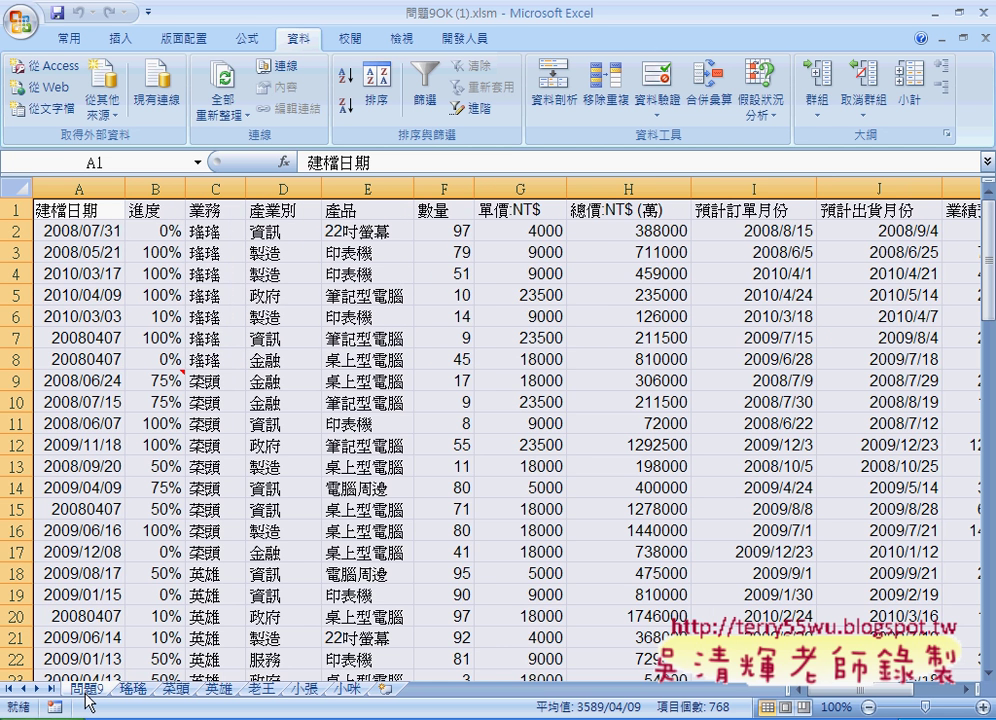
{"action": "left_click", "coordinate": [133, 690]}
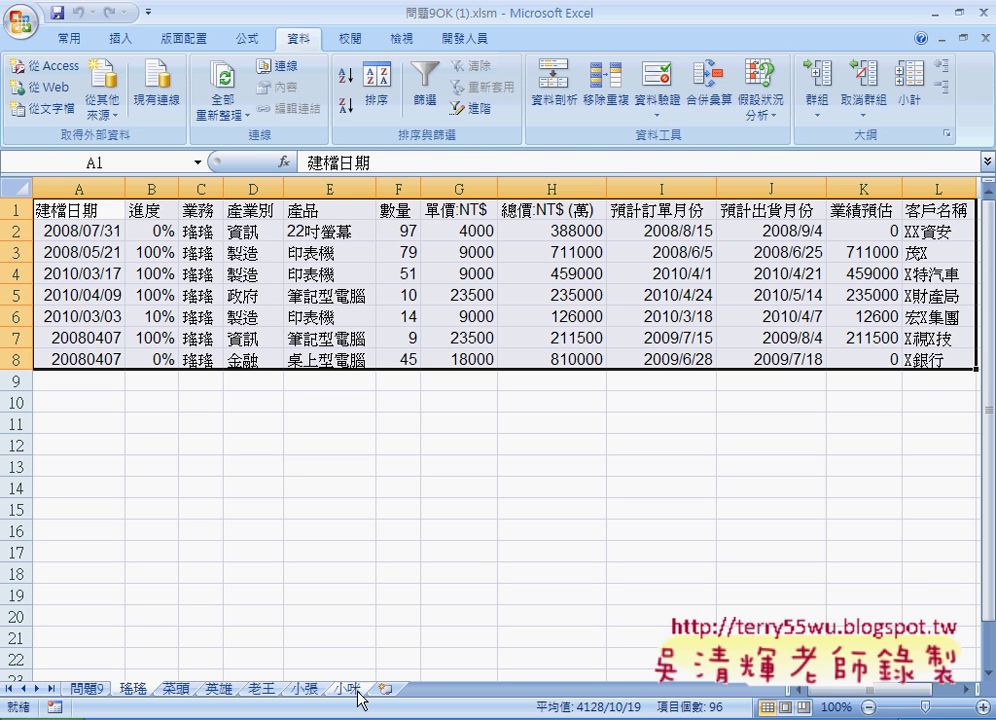
{"action": "left_click", "coordinate": [730, 719]}
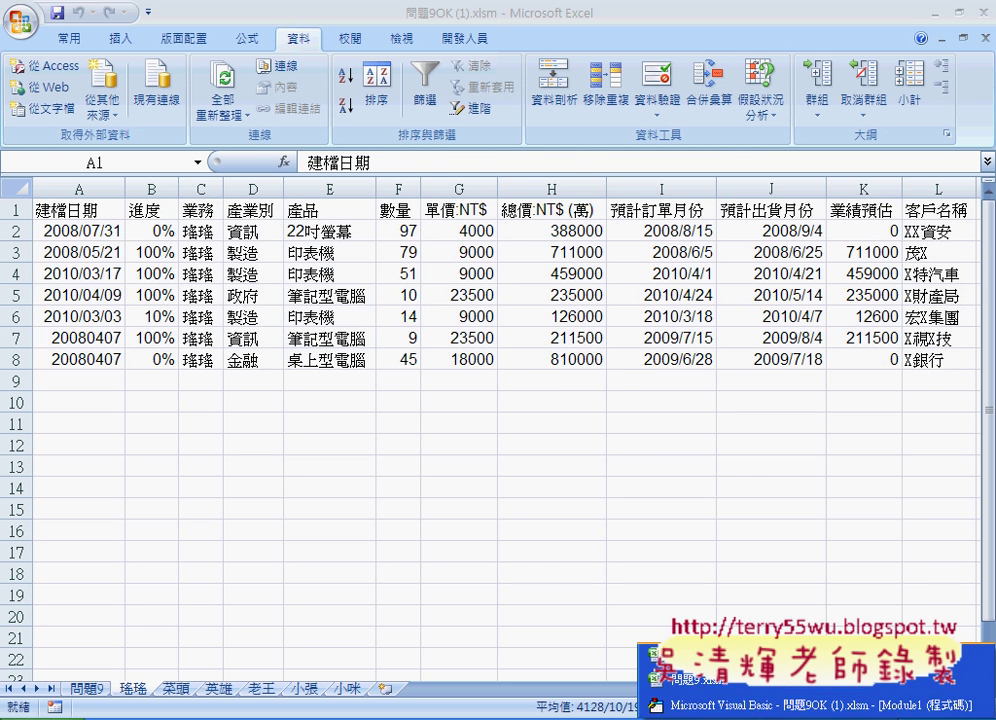
{"action": "left_click", "coordinate": [730, 706]}
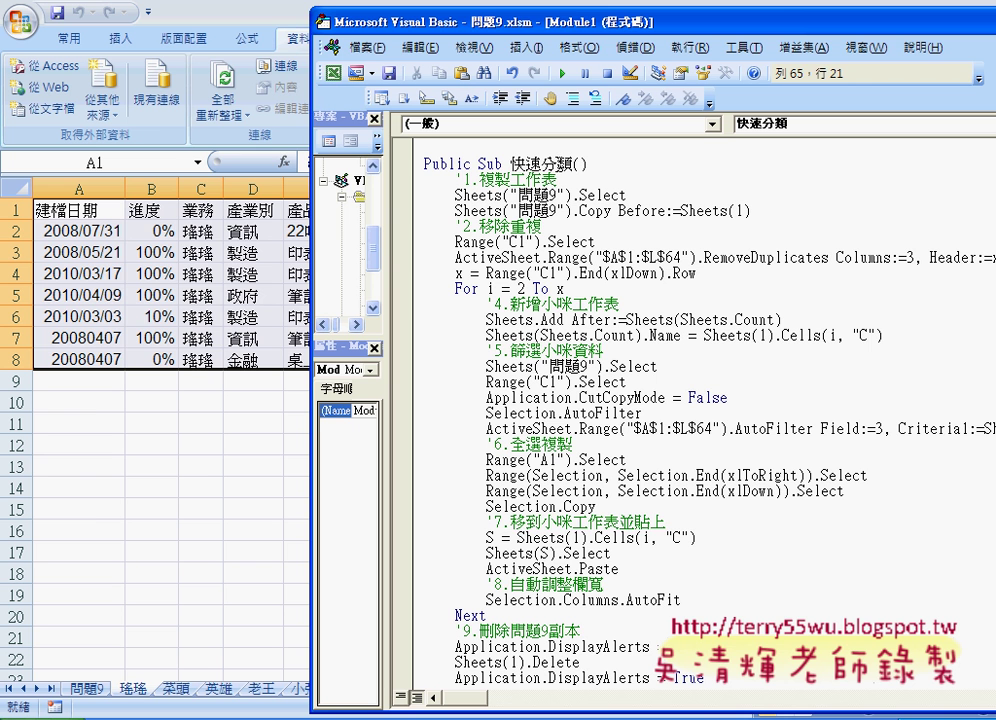
Insert an indented 'If Sheets.Count > 1 Then' line right below the Public Sub 快速分類() header
{"action": "left_click", "coordinate": [597, 163]}
{"action": "key", "text": "Return"}
{"action": "key", "text": "Return"}
{"action": "left_click", "coordinate": [424, 179]}
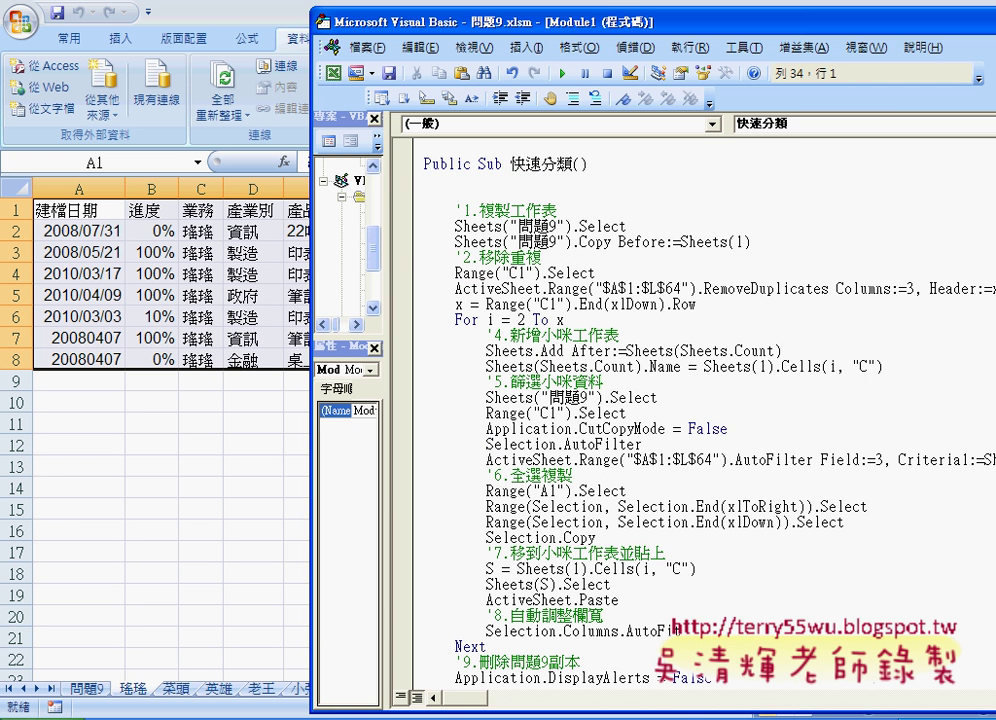
{"action": "key", "text": "Tab"}
{"action": "type", "text": "i"}
{"action": "type", "text": "f"}
{"action": "type", "text": "s"}
{"action": "type", "text": "hee"}
{"action": "type", "text": "ts"}
{"action": "type", "text": ".c"}
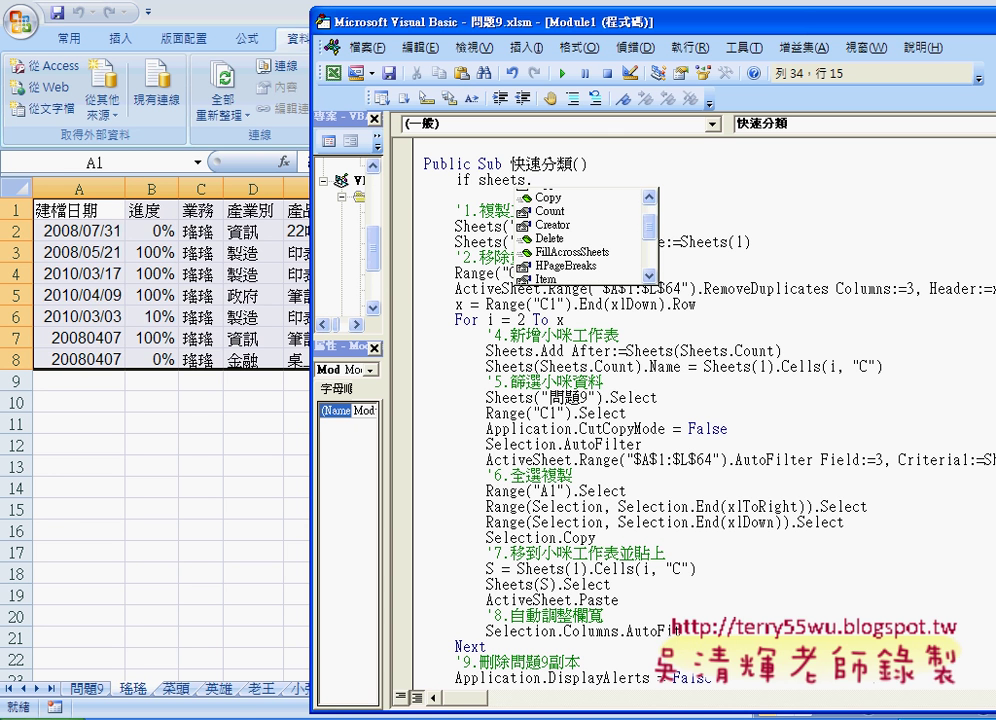
{"action": "type", "text": "o "}
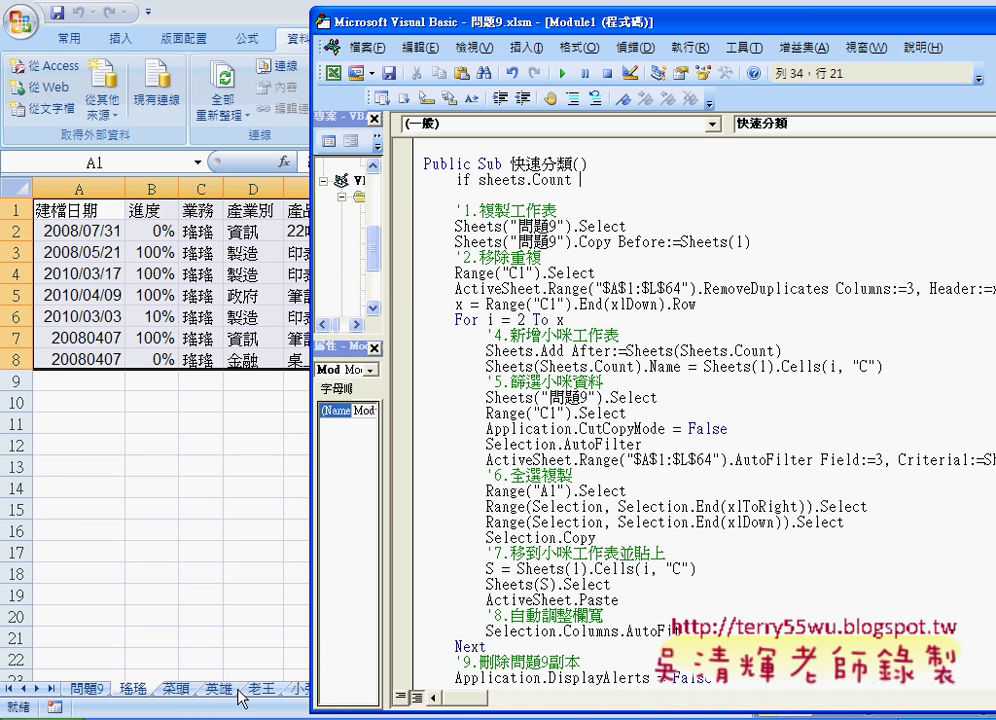
{"action": "type", "text": ">1"}
{"action": "double_click", "coordinate": [500, 180]}
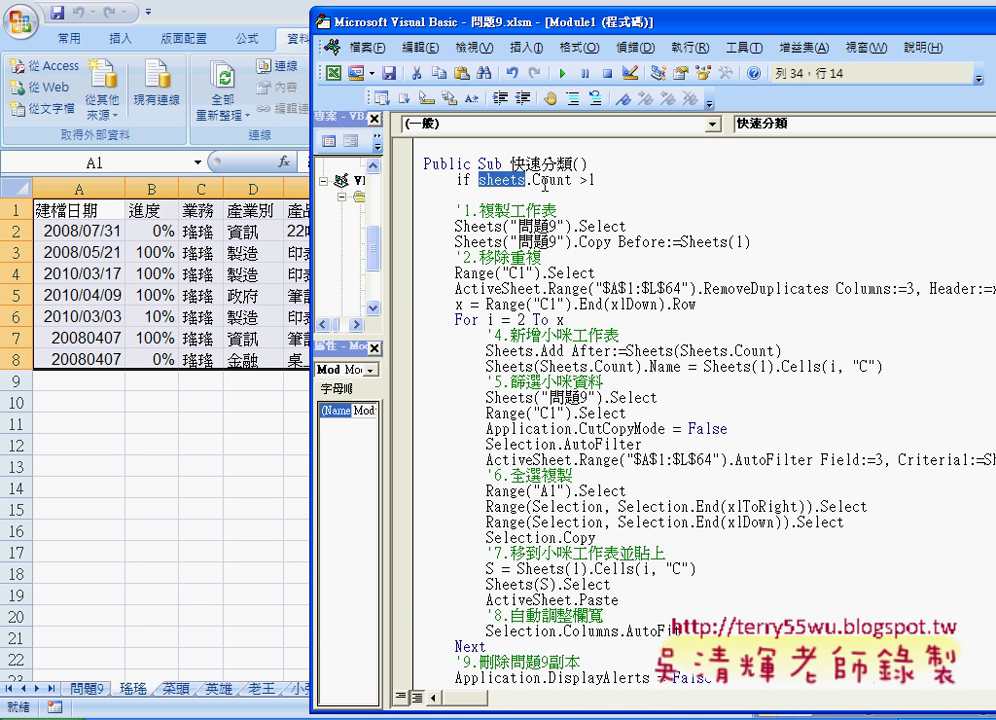
{"action": "left_click", "coordinate": [617, 179]}
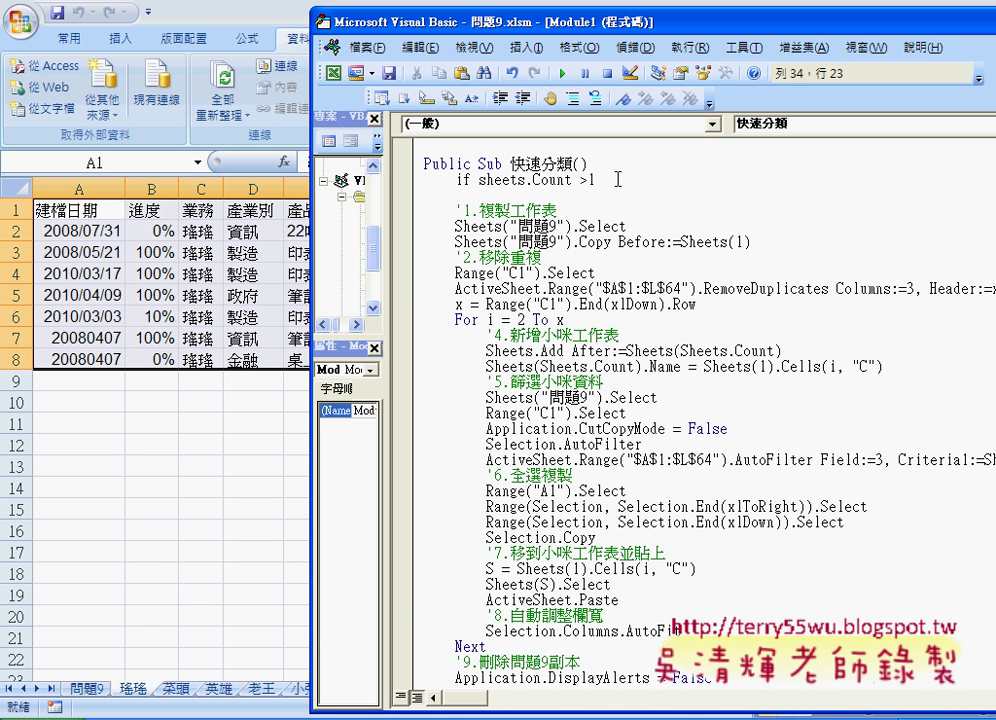
{"action": "type", "text": "then"}
Close the new If block with an End If line
{"action": "key", "text": "Return"}
{"action": "key", "text": "Return"}
{"action": "type", "text": "e"}
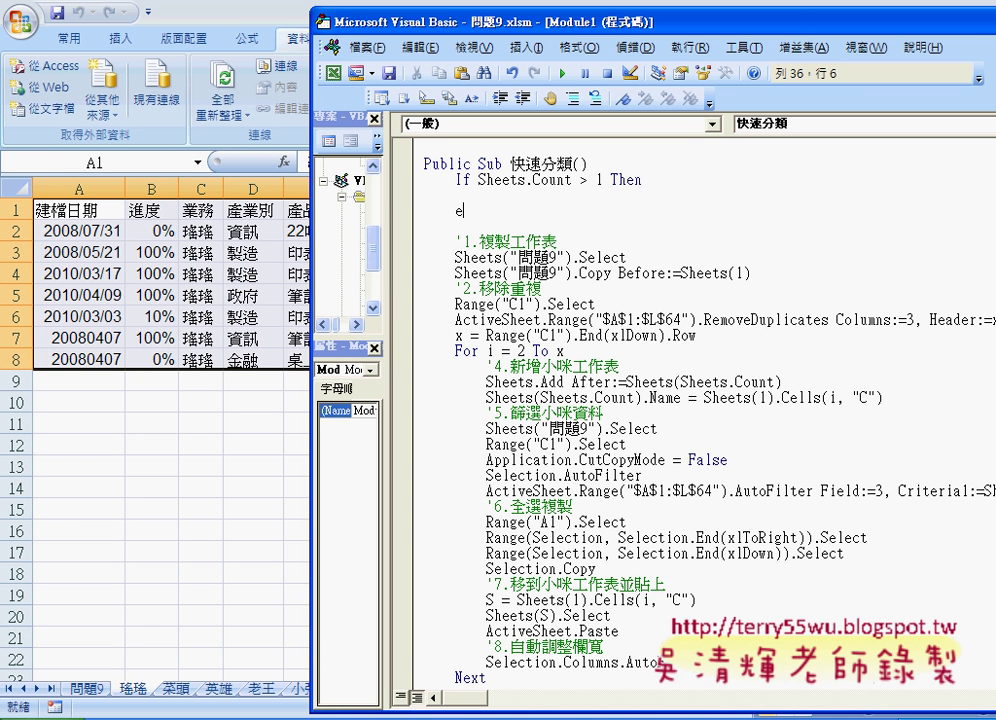
{"action": "type", "text": "nd"}
{"action": "type", "text": " if"}
{"action": "key", "text": "Up"}
Inside the If block, start the loop 'For i = 2 To Sheets.Count'
{"action": "key", "text": "Tab"}
{"action": "type", "text": "fir"}
{"action": "key", "text": "BackSpace"}
{"action": "key", "text": "BackSpace"}
{"action": "type", "text": "o"}
{"action": "type", "text": "r i="}
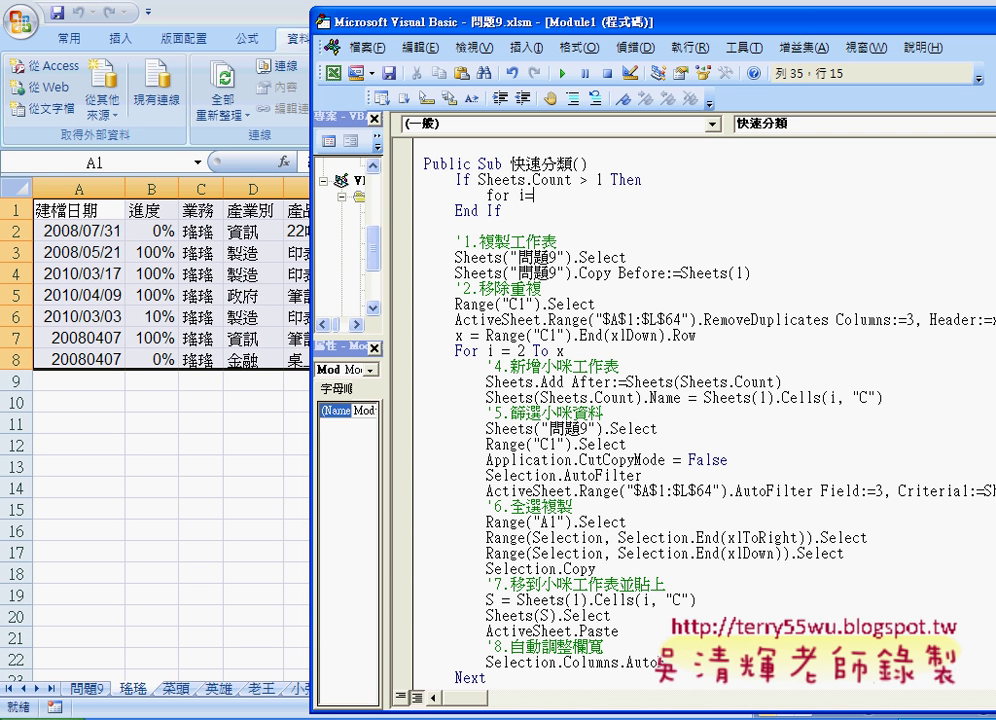
{"action": "type", "text": "2"}
{"action": "type", "text": " t"}
{"action": "type", "text": "o "}
{"action": "type", "text": "shee"}
{"action": "type", "text": "ts."}
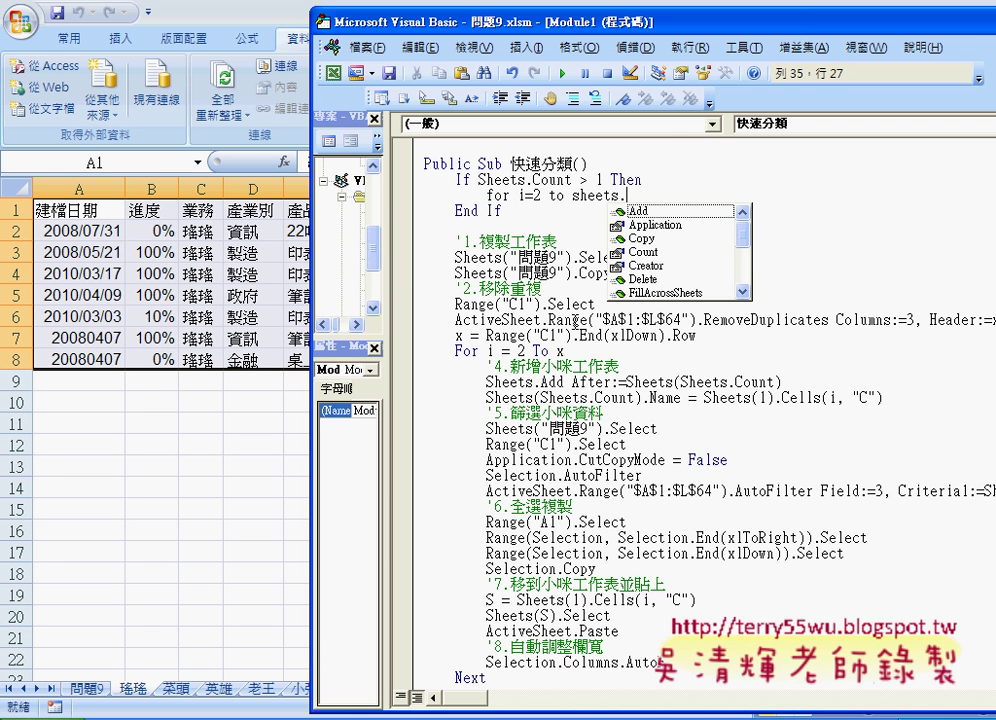
{"action": "type", "text": "c"}
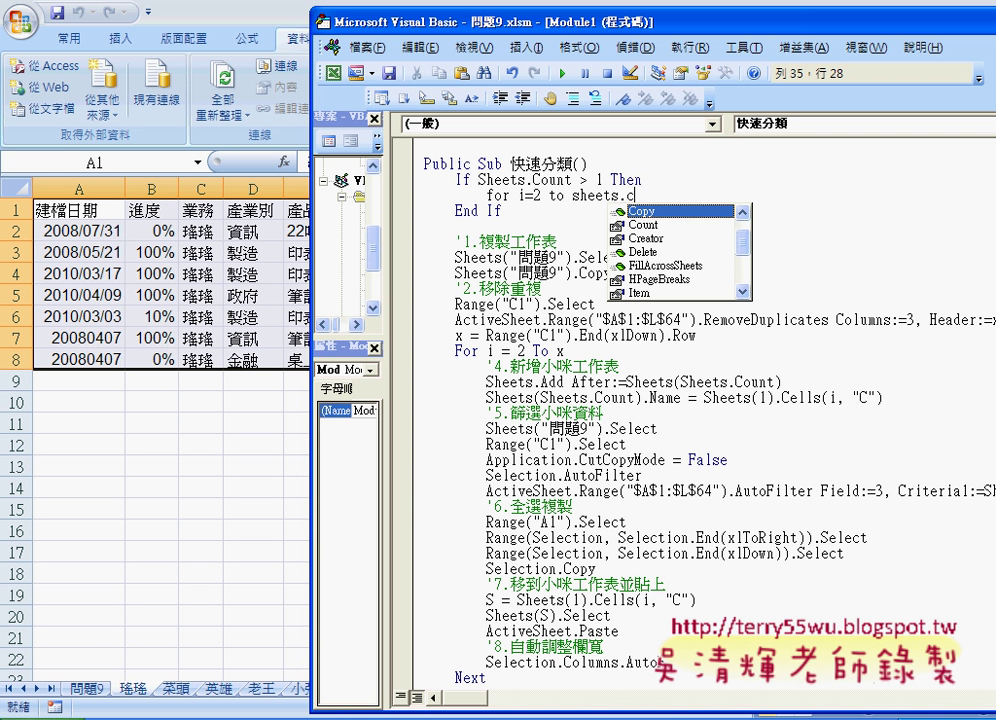
{"action": "key", "text": "Down"}
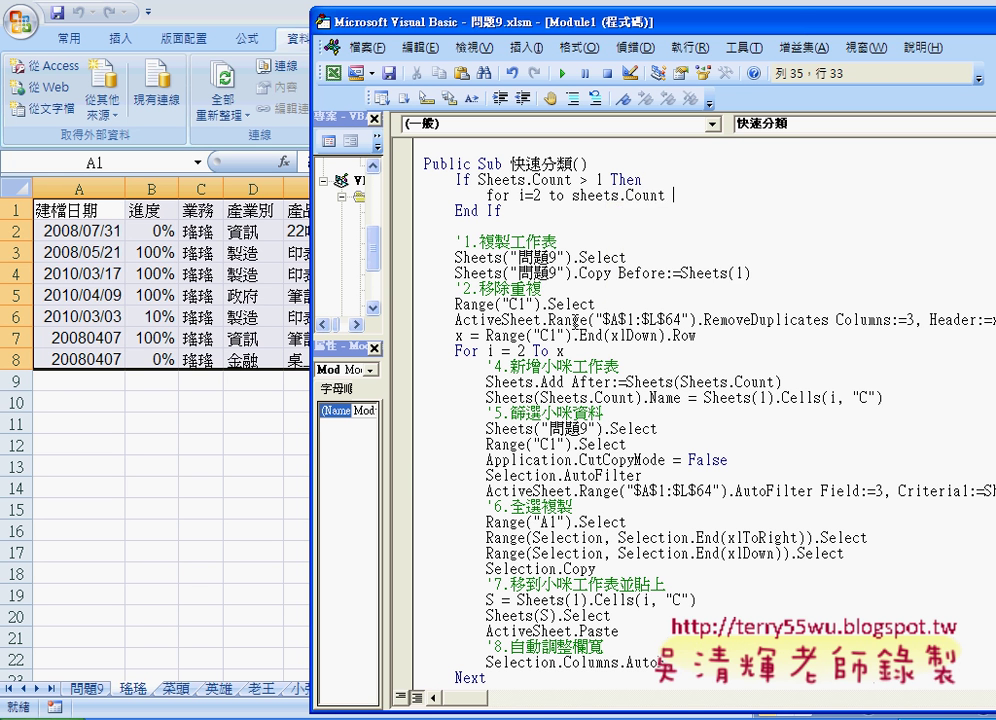
Close the loop with Next and make its body 'Sheets(i).Delete'
{"action": "key", "text": "Return"}
{"action": "key", "text": "Return"}
{"action": "type", "text": "n"}
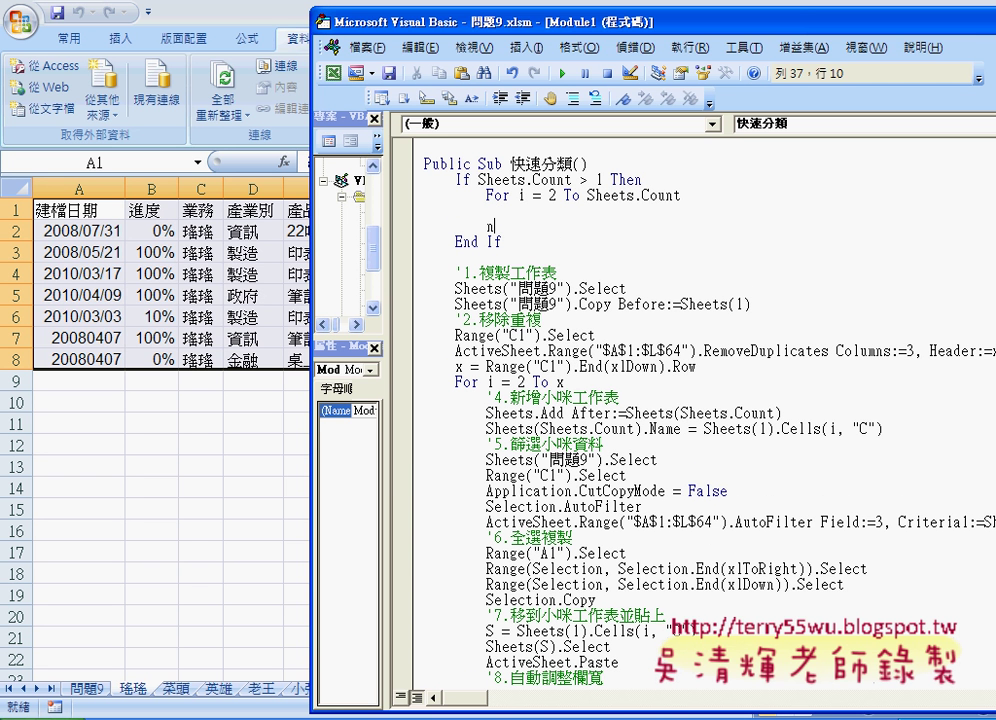
{"action": "type", "text": "ext"}
{"action": "key", "text": "Up"}
{"action": "key", "text": "Tab"}
{"action": "type", "text": "s"}
{"action": "type", "text": "hee"}
{"action": "type", "text": "ts("}
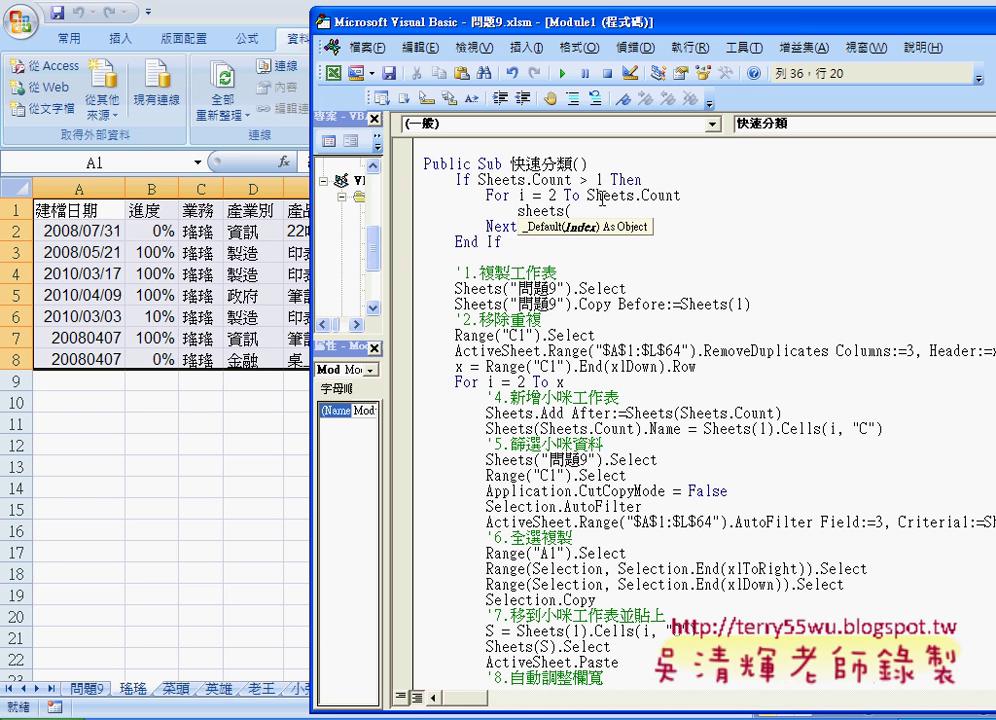
{"action": "type", "text": "i)"}
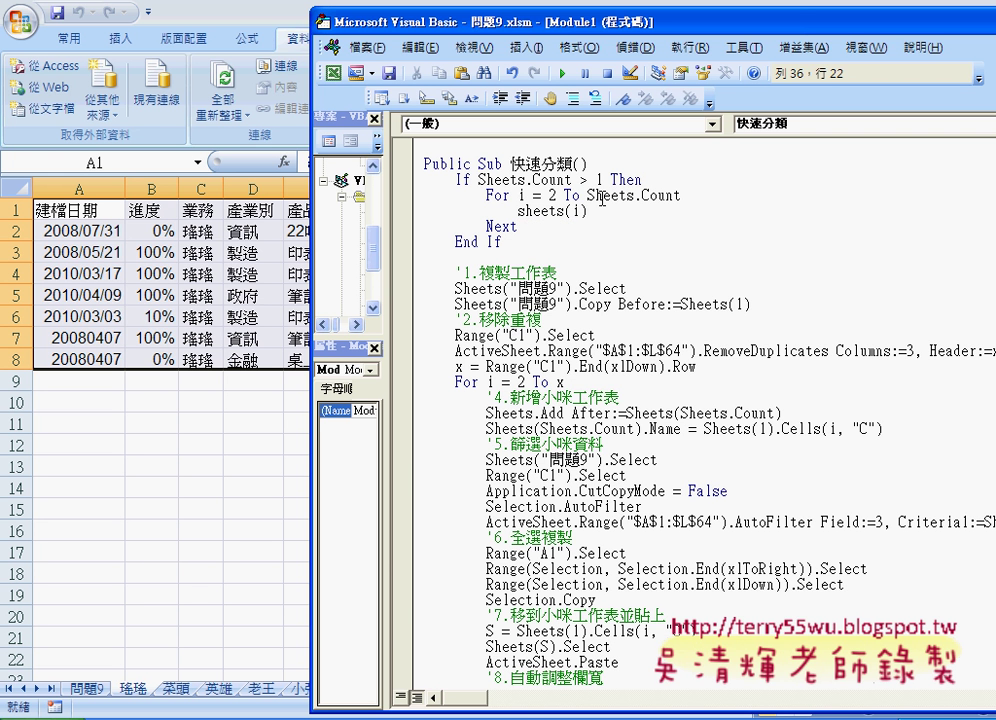
{"action": "type", "text": ".de"}
{"action": "type", "text": "le"}
{"action": "type", "text": "te"}
Add an indented line above the Delete statement and begin typing 'application.di'
{"action": "key", "text": "Up"}
{"action": "key", "text": "End"}
{"action": "key", "text": "Return"}
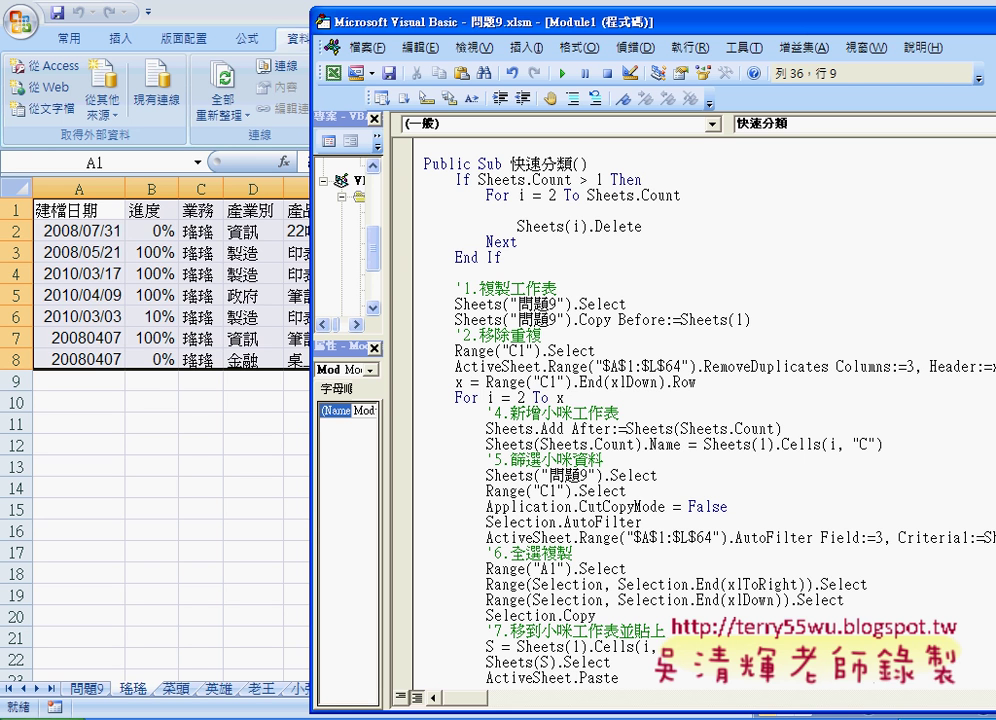
{"action": "key", "text": "Tab"}
{"action": "type", "text": "app"}
{"action": "type", "text": "li"}
{"action": "type", "text": "cat"}
{"action": "type", "text": "ion."}
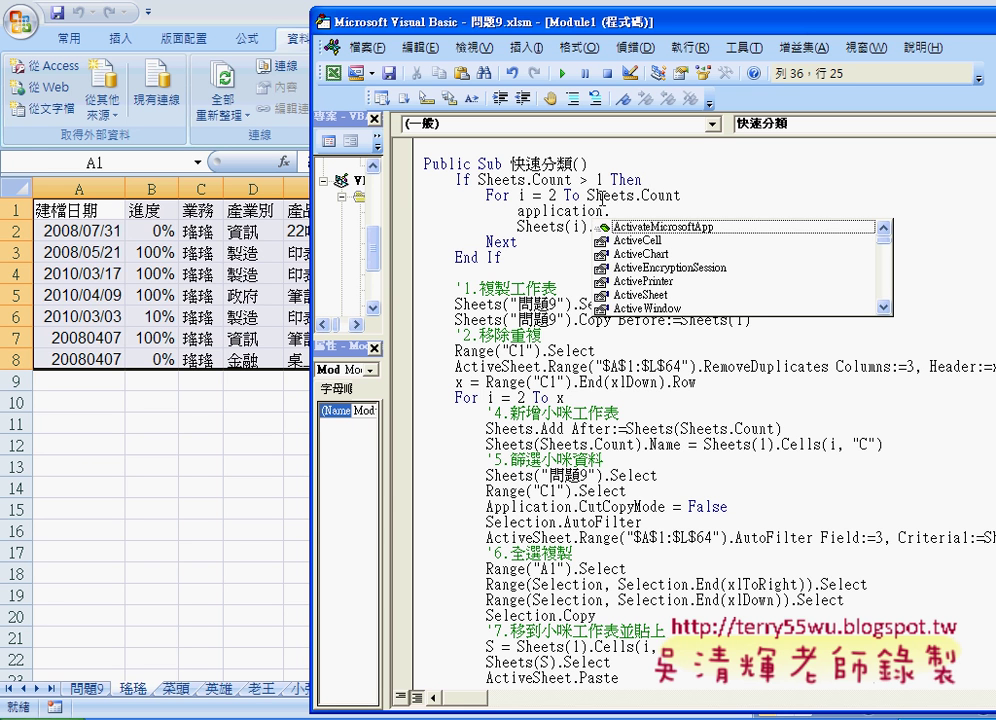